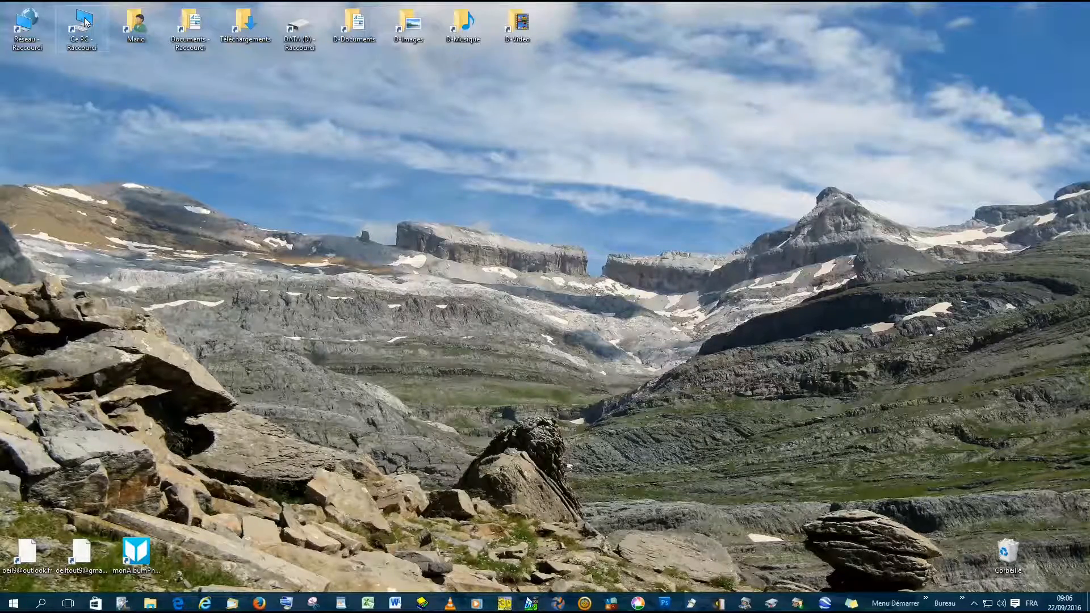
Step: Create a folder named "Photo réduites" inside the "en cours" folder of Formation Micro Barbazan and close the folder window
double_click(135, 22)
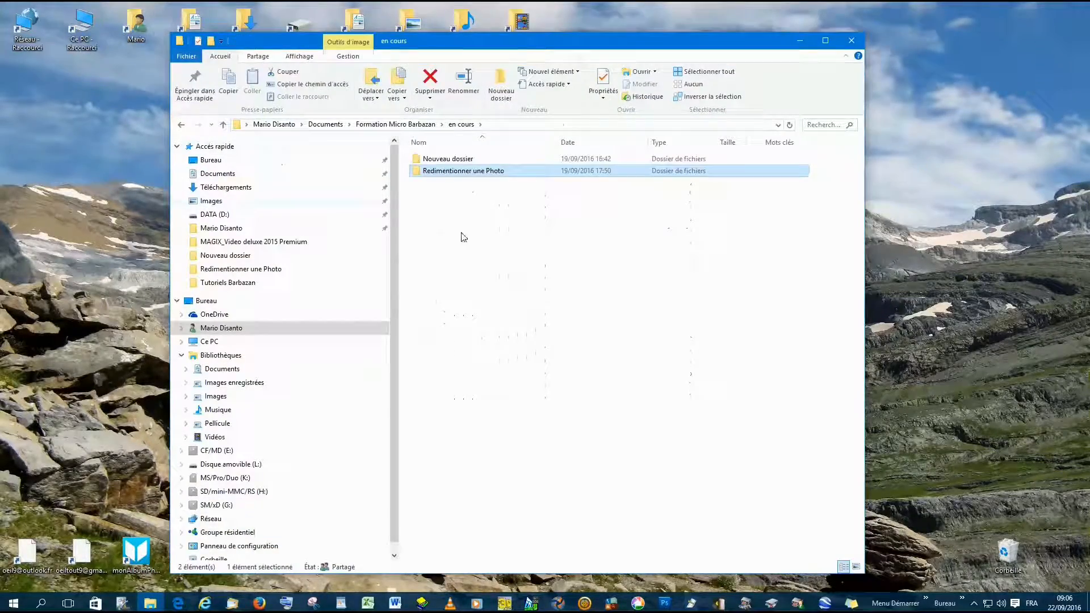
right_click(459, 219)
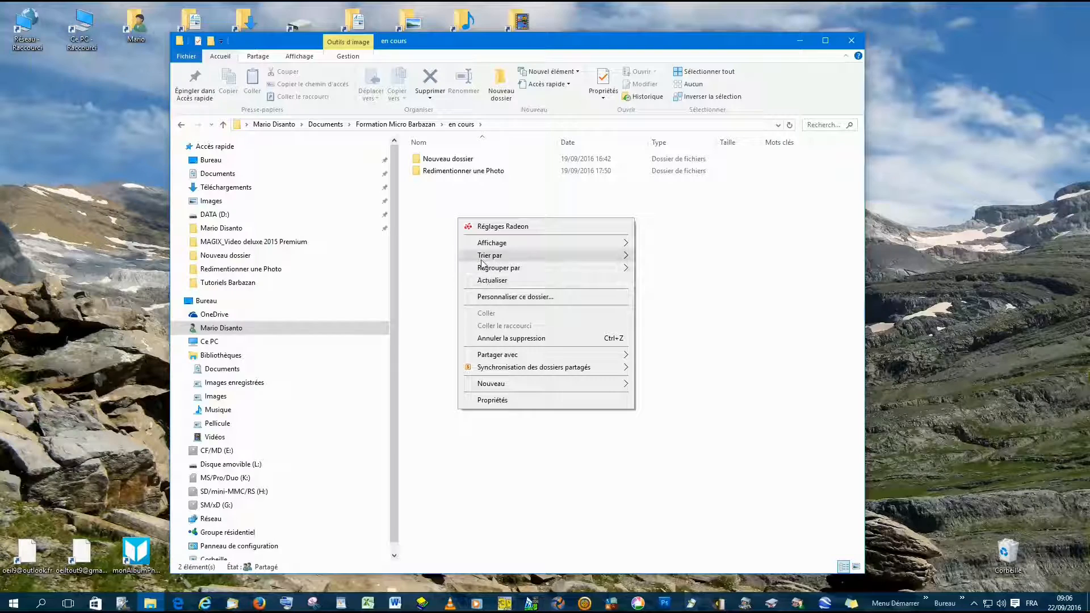
mouse_move(490, 386)
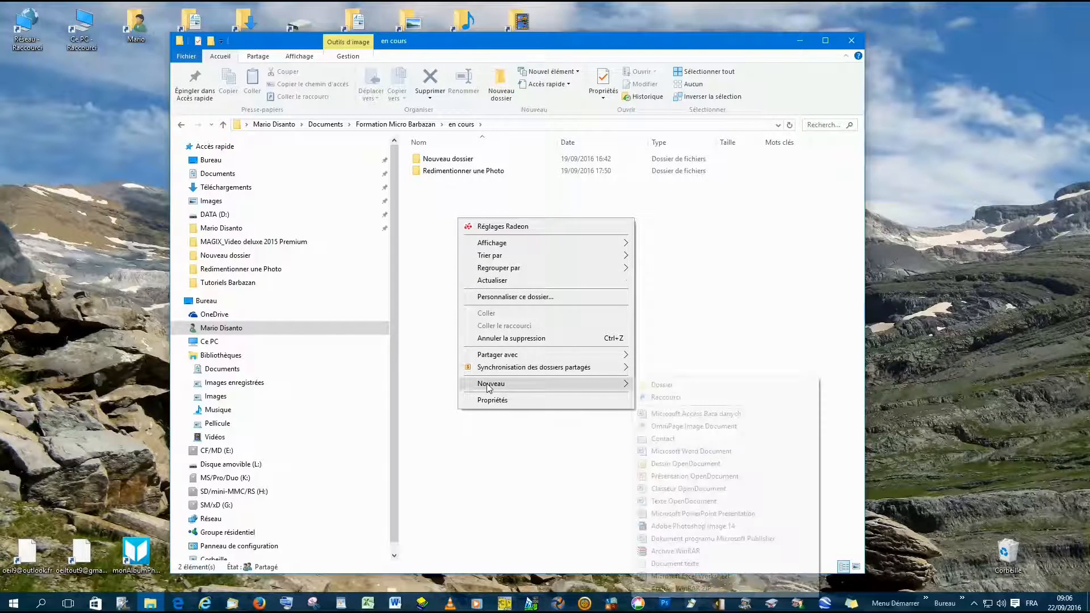
left_click(647, 386)
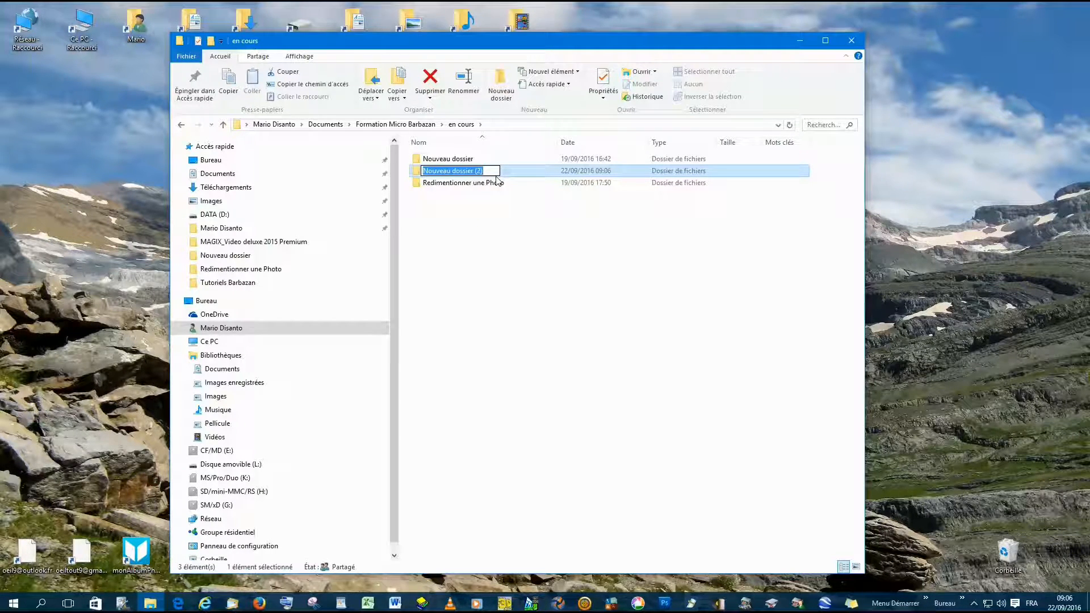
type("Pho")
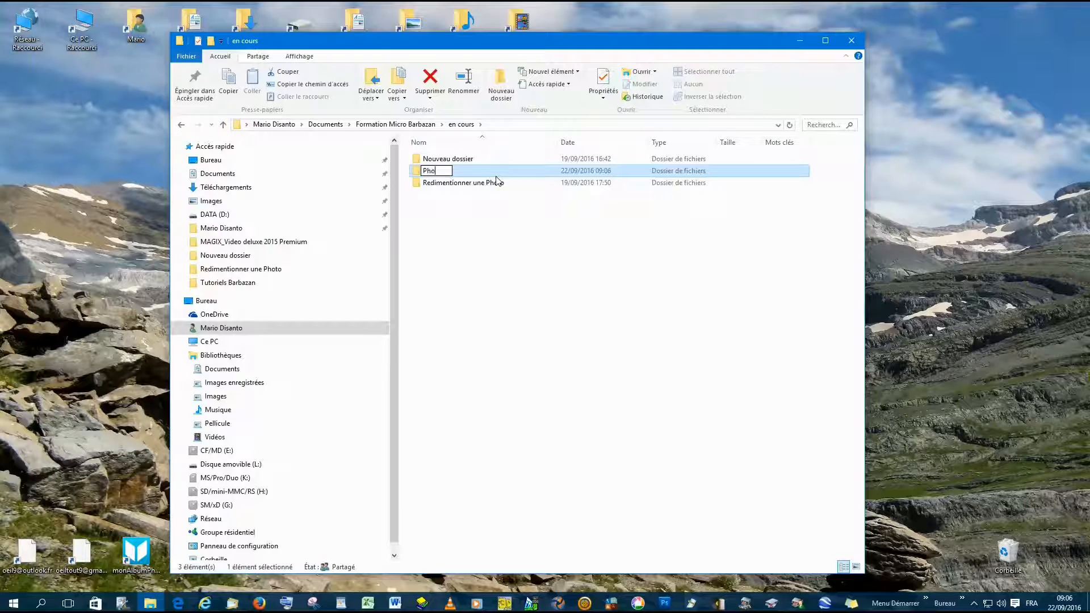
type("to réduites")
left_click(498, 285)
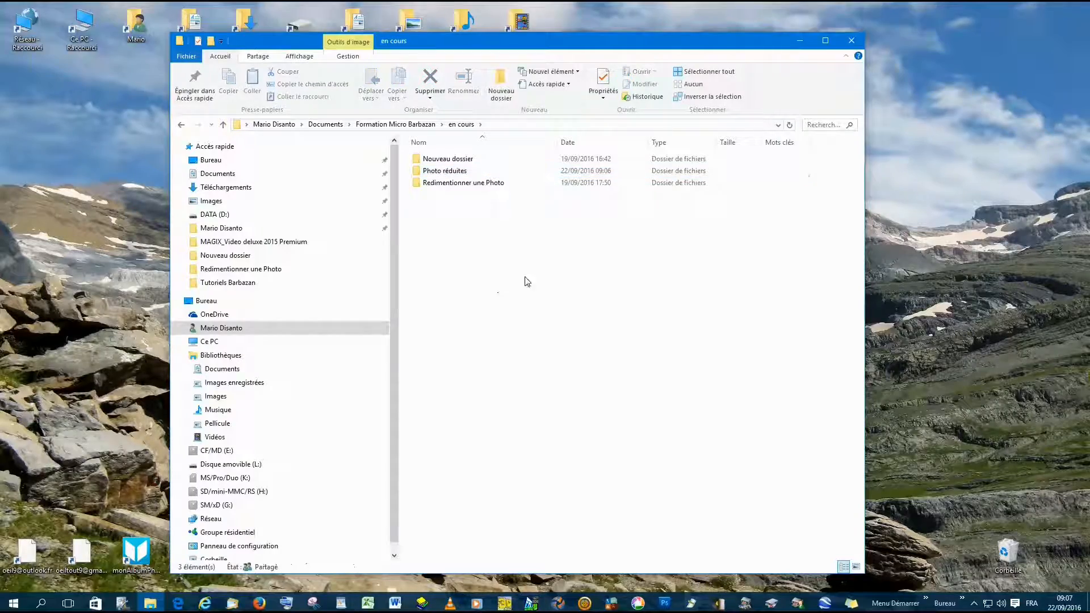
left_click(851, 41)
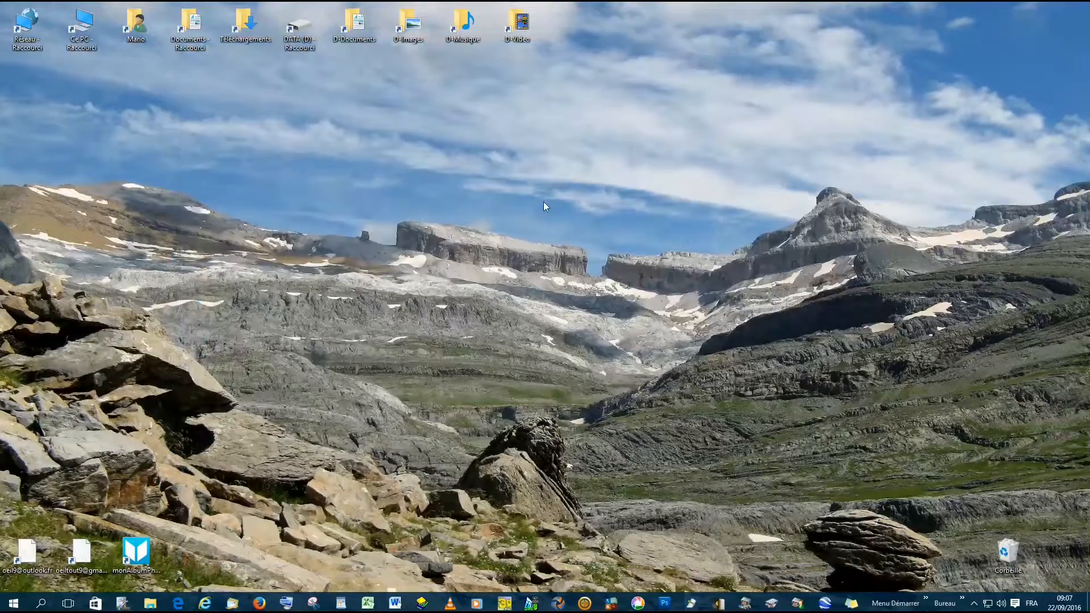
Step: Launch PhotoFiltre 7 and open the Automatisation dialog for batch processing
left_click(13, 603)
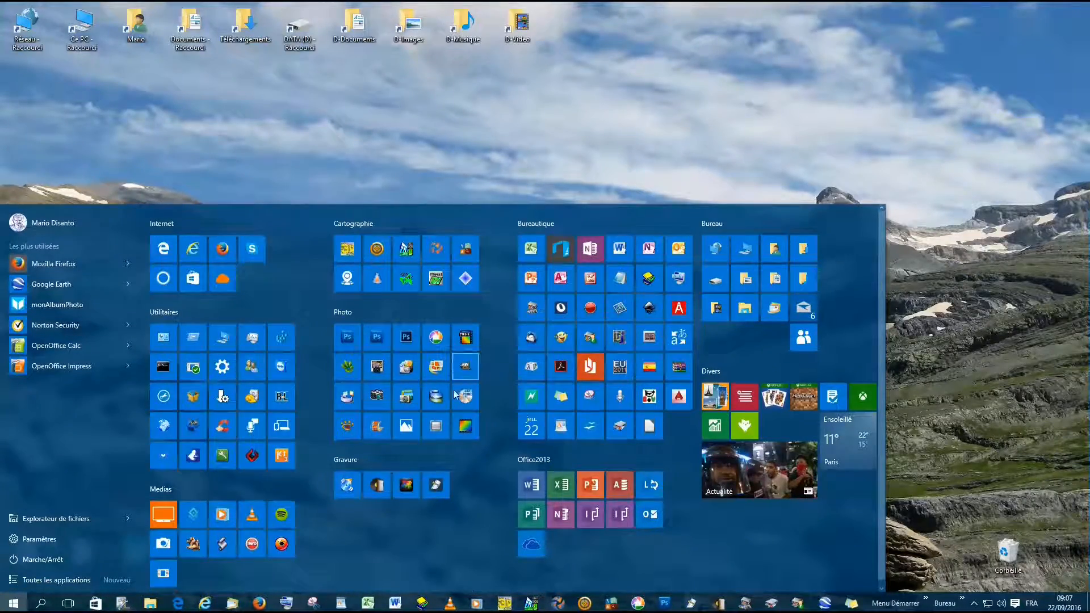
left_click(463, 429)
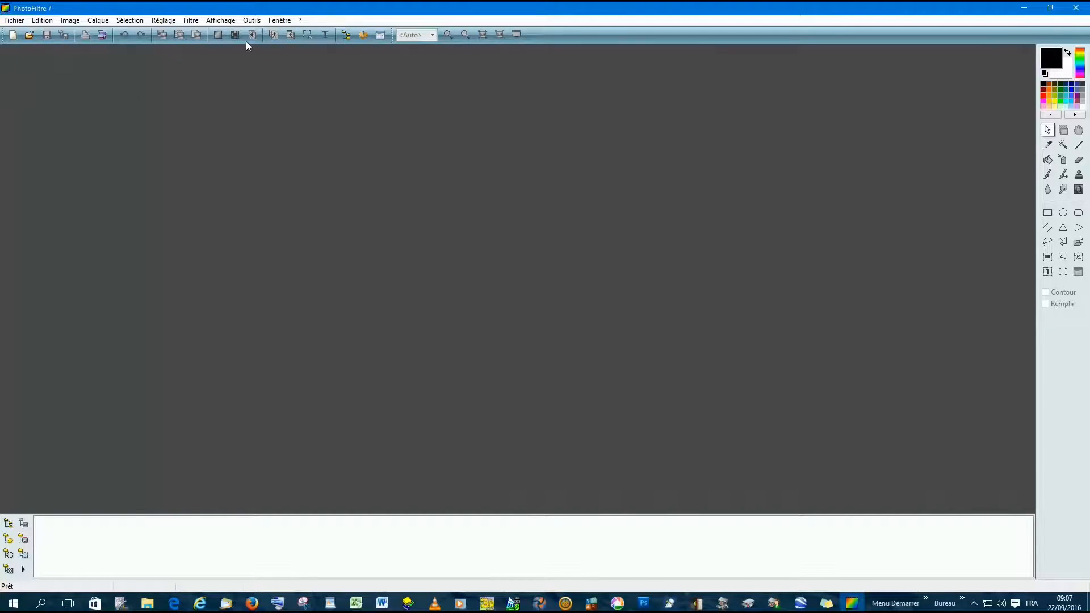
left_click(252, 21)
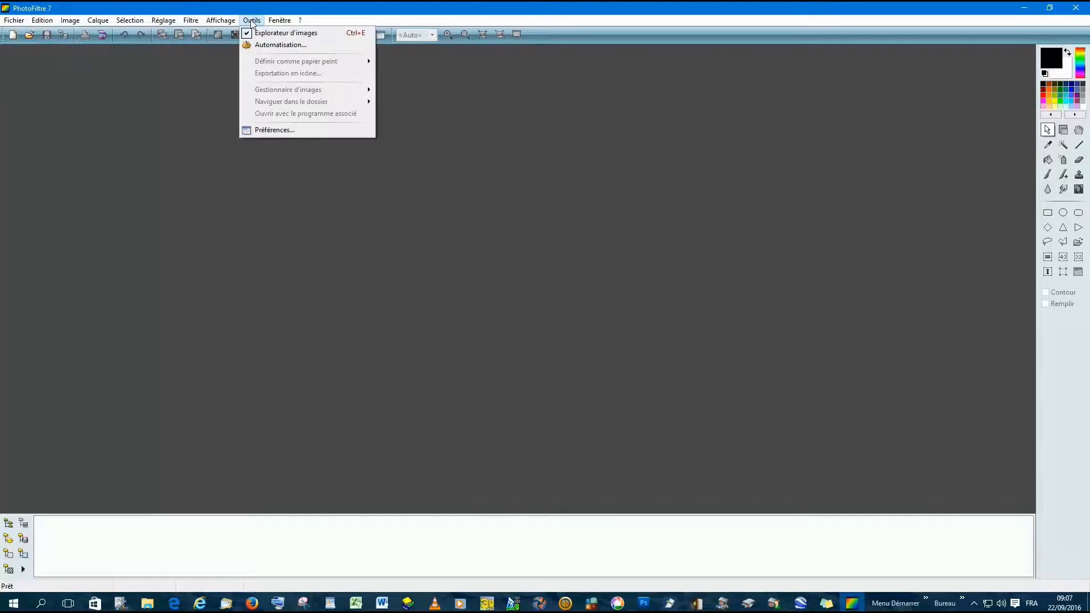
left_click(268, 45)
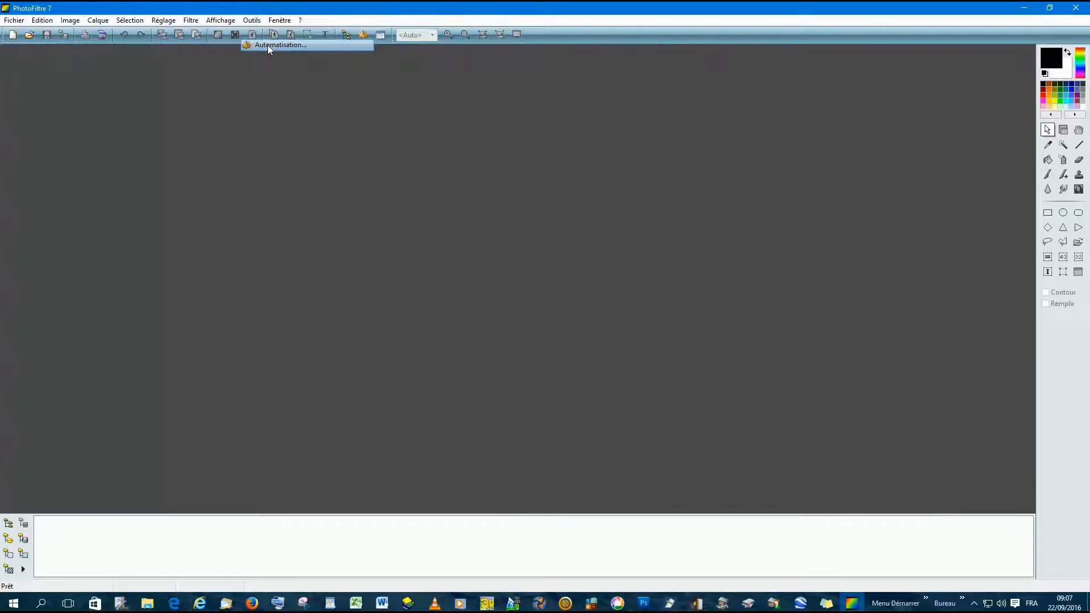
left_click_drag(683, 200, 359, 147)
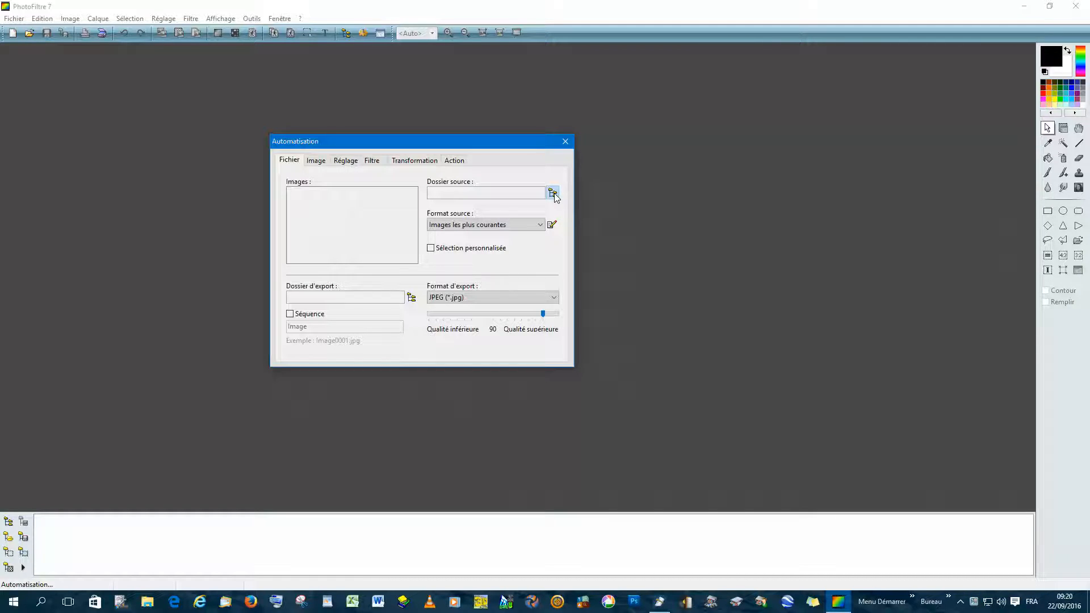
Step: Choose "Redimentionner une Photo" as the batch's source folder, keeping "Images les plus courantes" as the source format
left_click(553, 193)
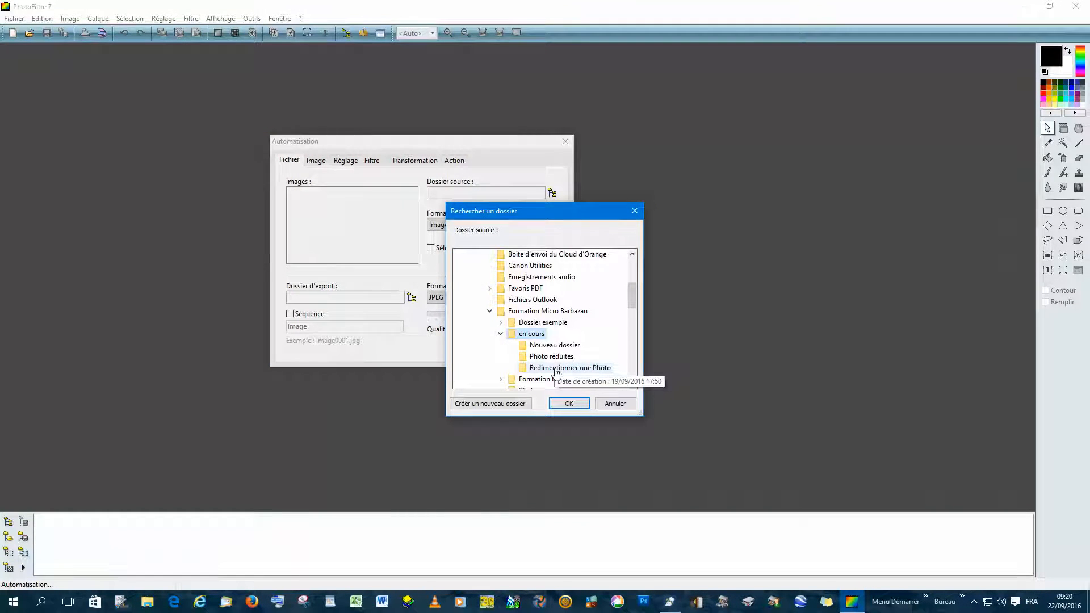
left_click(560, 370)
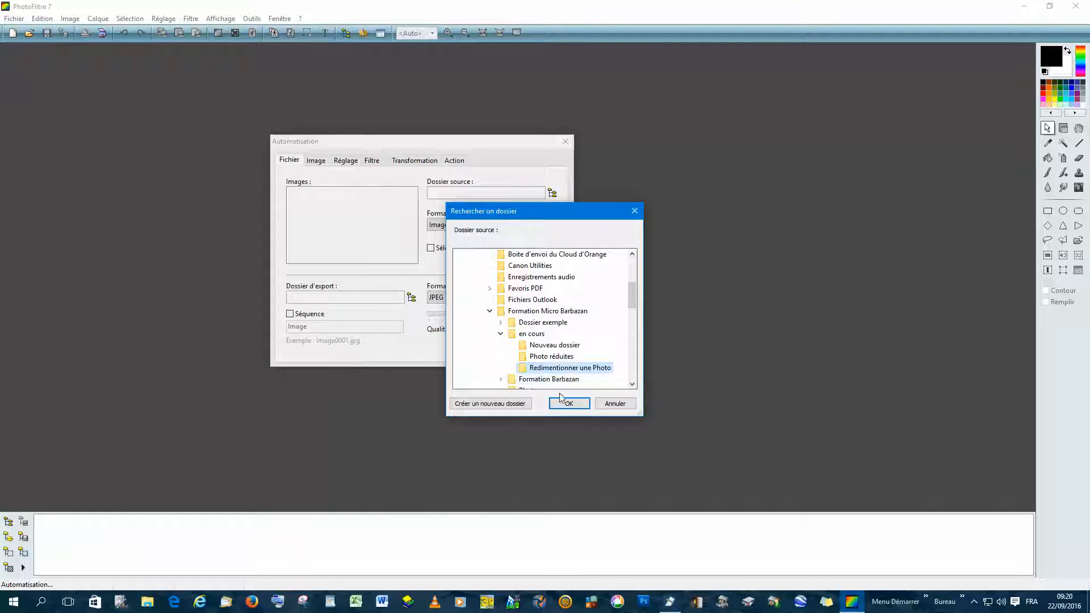
left_click(569, 404)
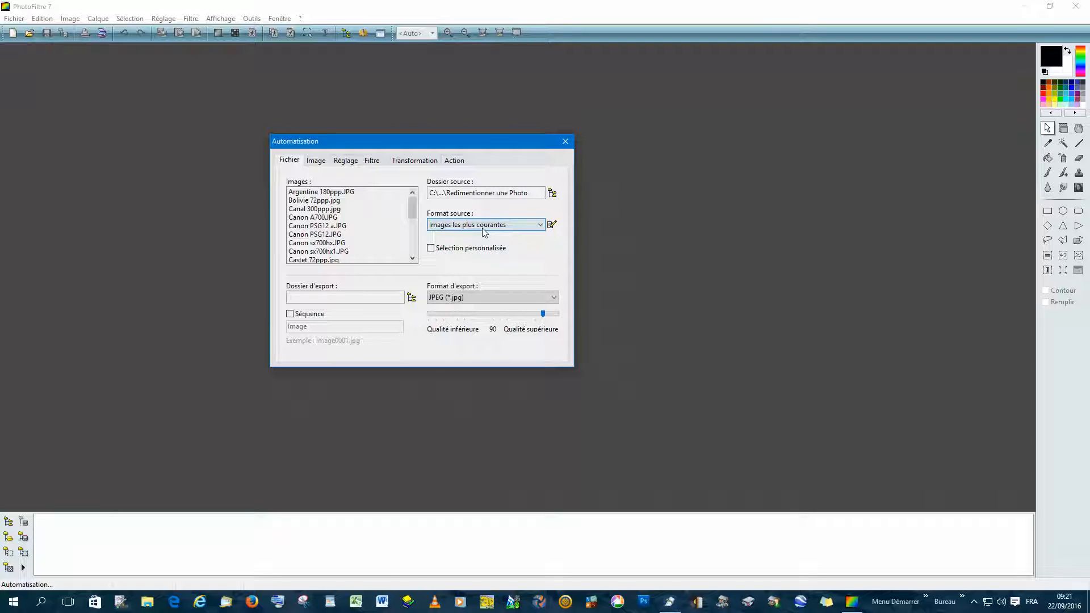
left_click(540, 225)
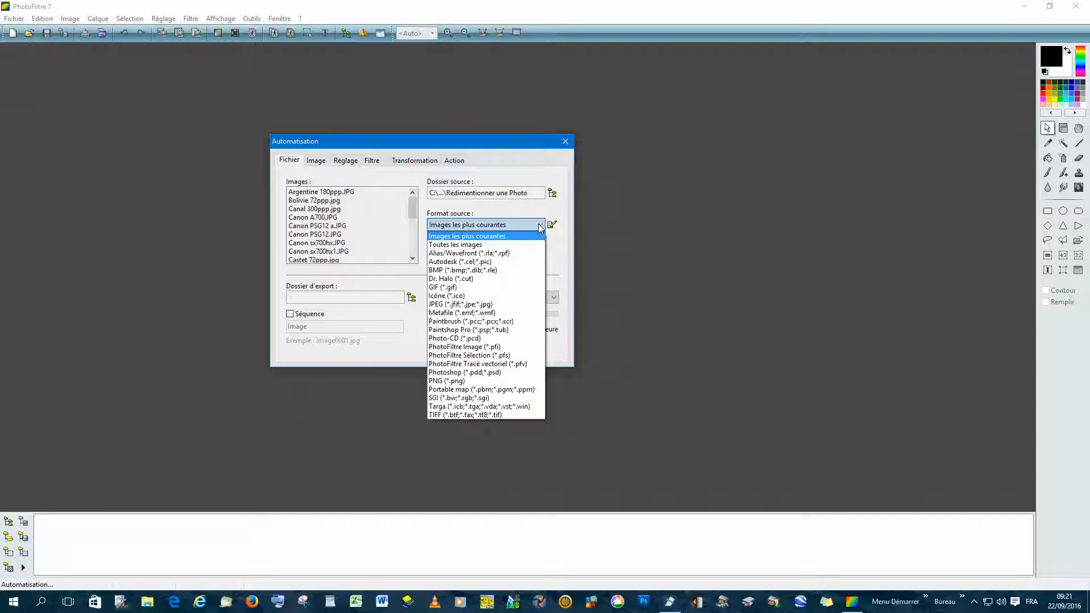
left_click(540, 225)
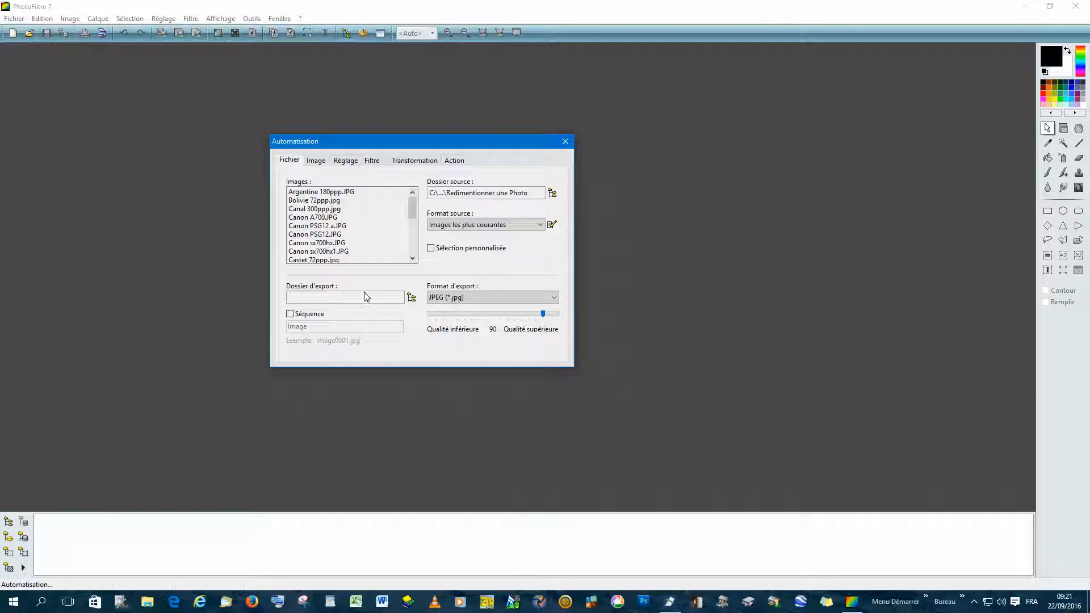
Step: Choose the "Photo réduites" folder as the batch's export folder
left_click(411, 298)
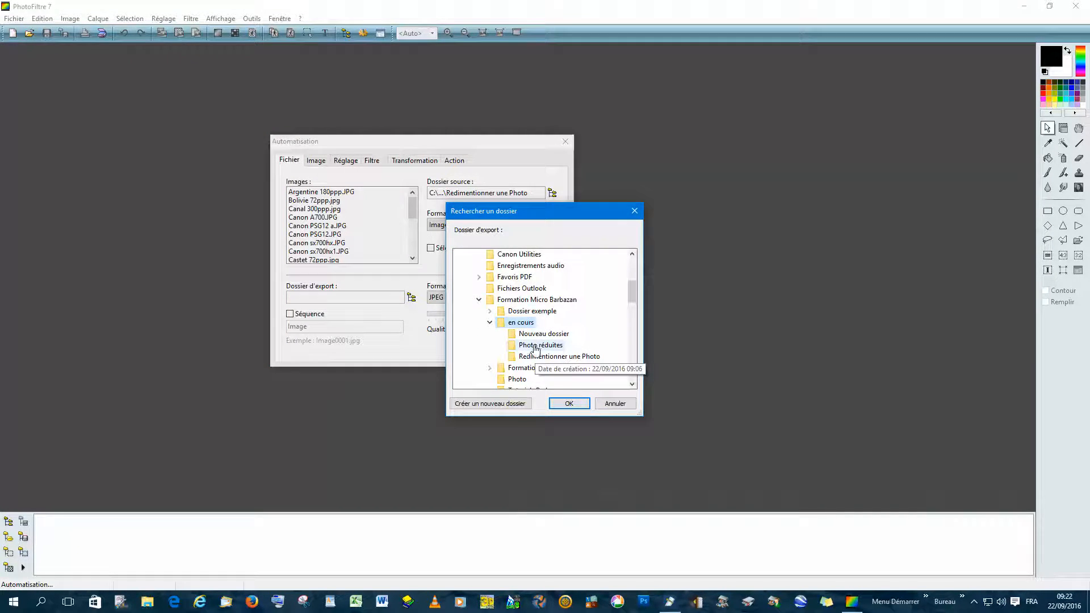
left_click(540, 347)
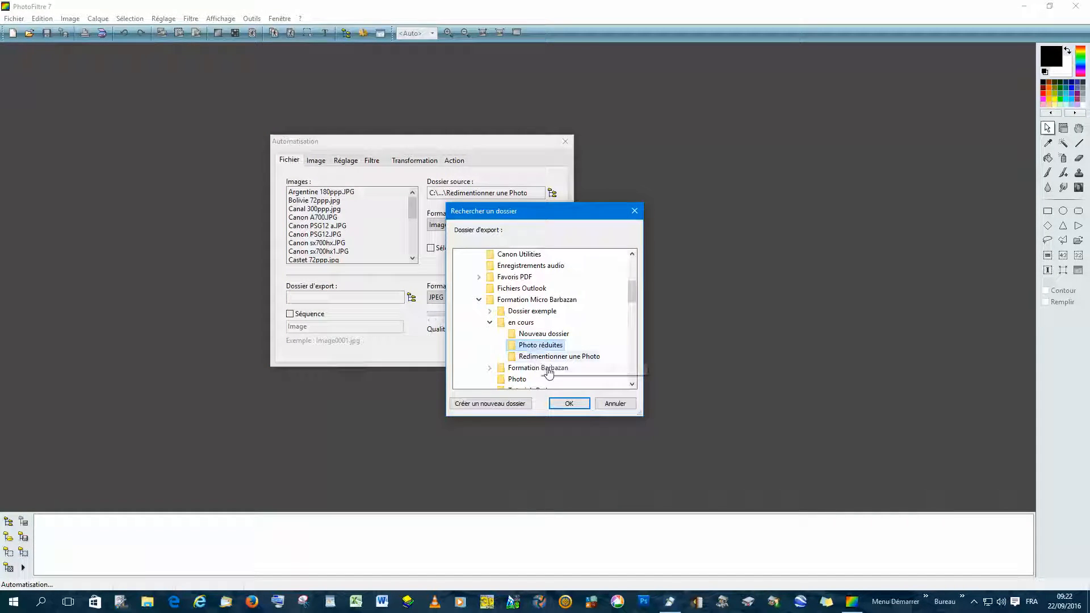
left_click(568, 403)
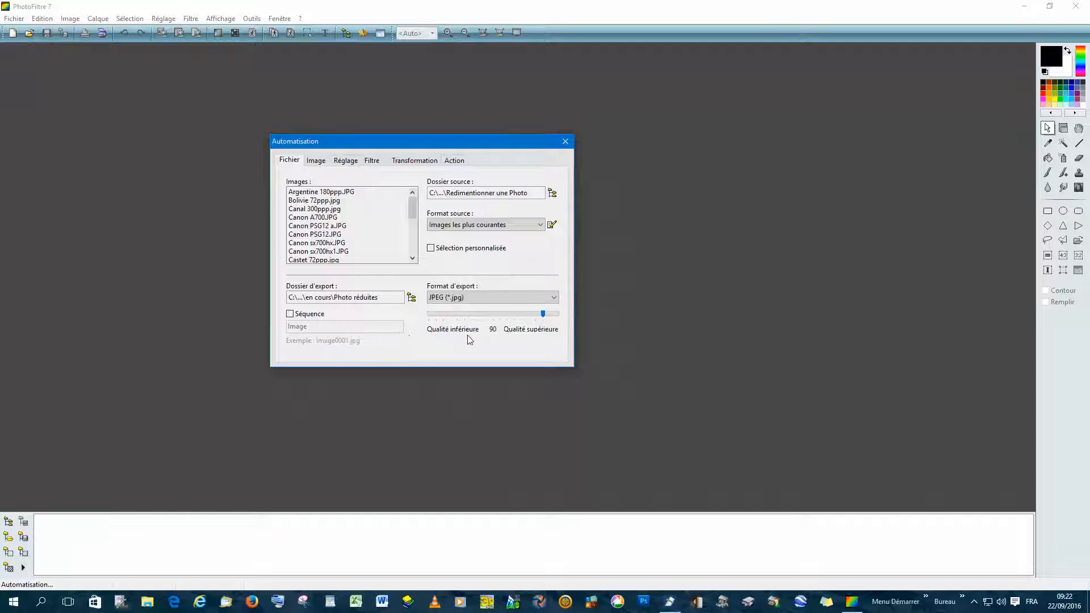
Step: Enable image resizing for the batch and set the size to 2000 x 1500 pixels
left_click(317, 161)
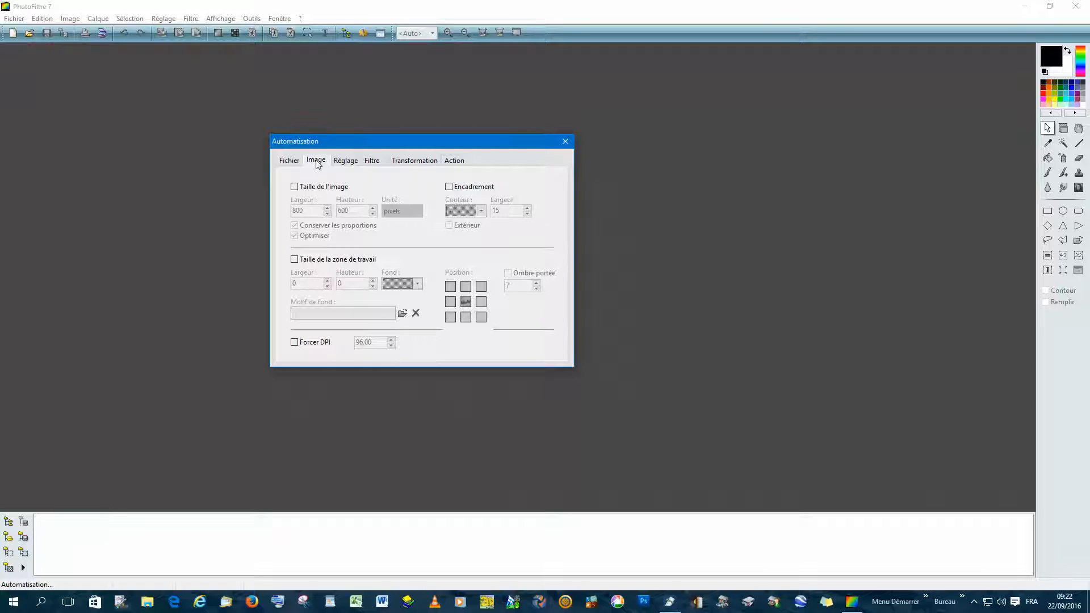
left_click(294, 187)
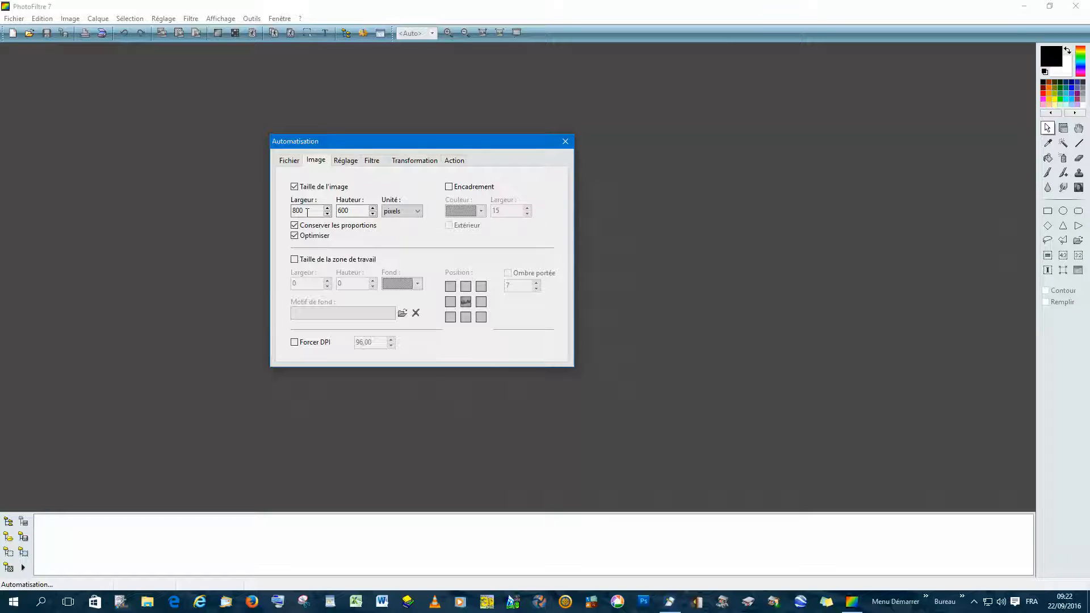
double_click(308, 211)
type("2000")
key("Tab")
type("1000")
double_click(350, 214)
type("15")
Step: Run the batch resize, leaving the adjustment, filter and transformation settings at their defaults
key("ctrl+Tab")
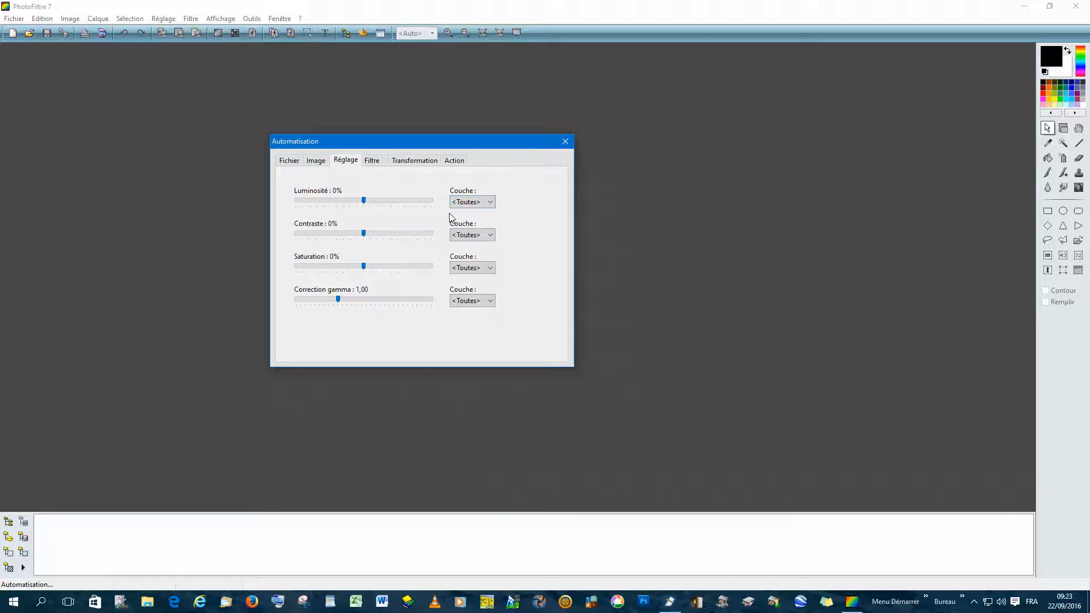
left_click(373, 161)
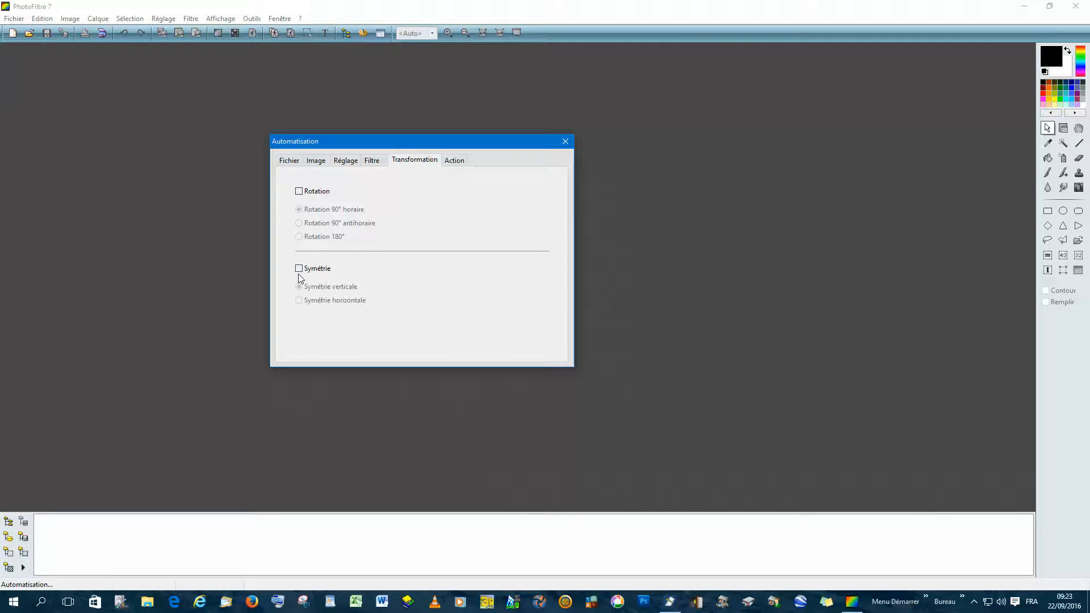
left_click(455, 161)
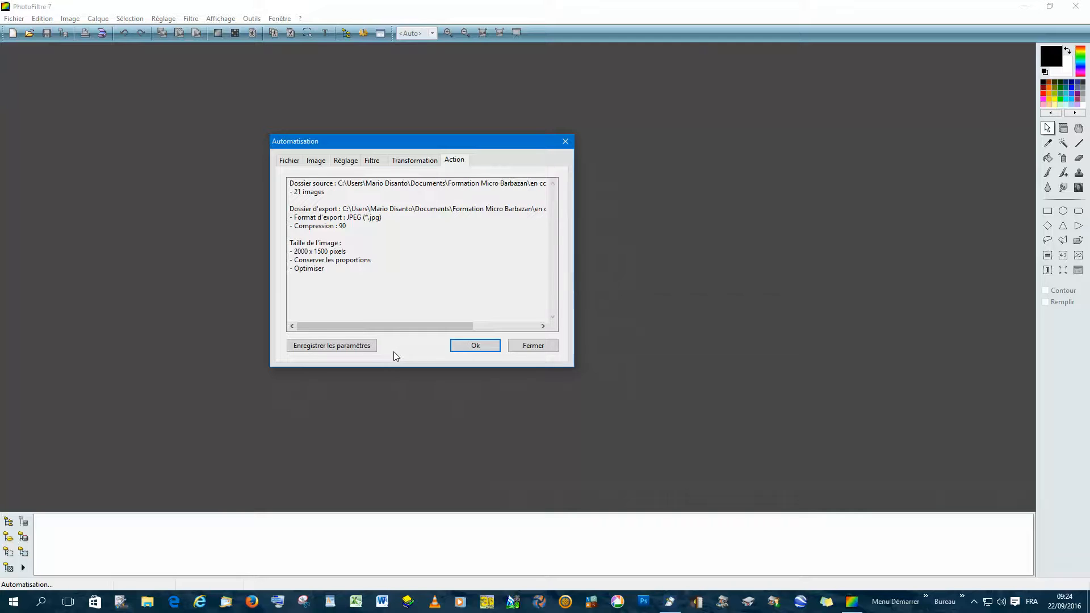
left_click(476, 347)
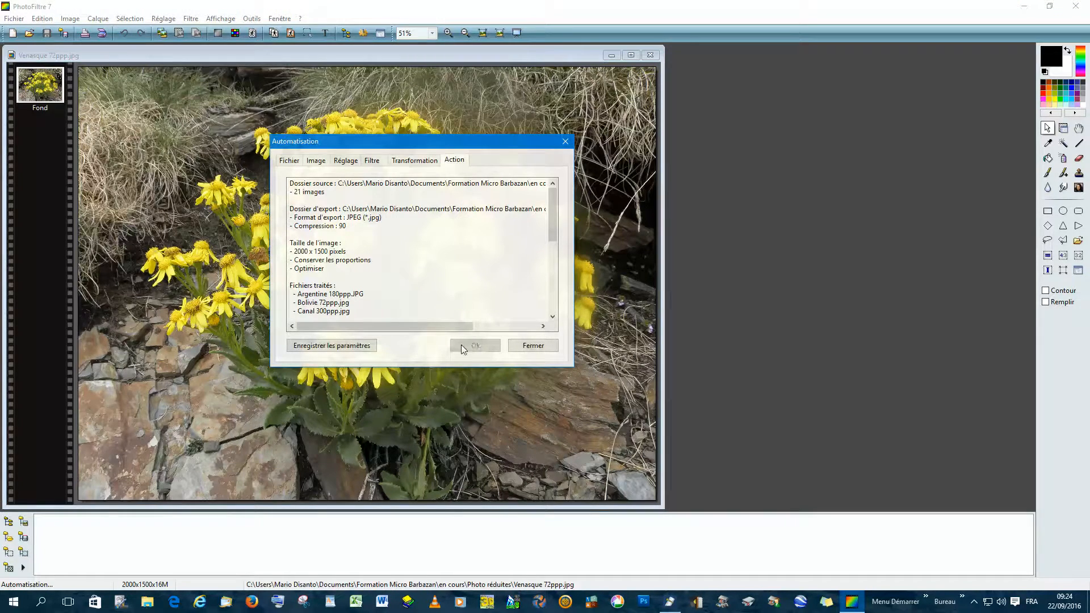
Step: Close the Automatisation dialog and the processed Venasque 72ppp.jpg image, and quit PhotoFiltre
left_click(526, 347)
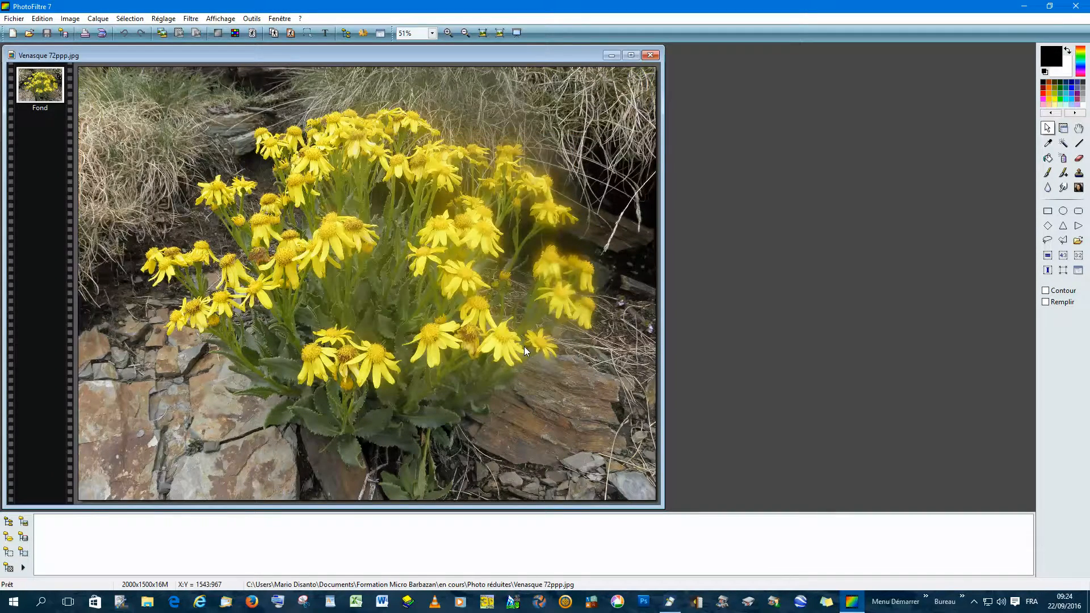
left_click(653, 57)
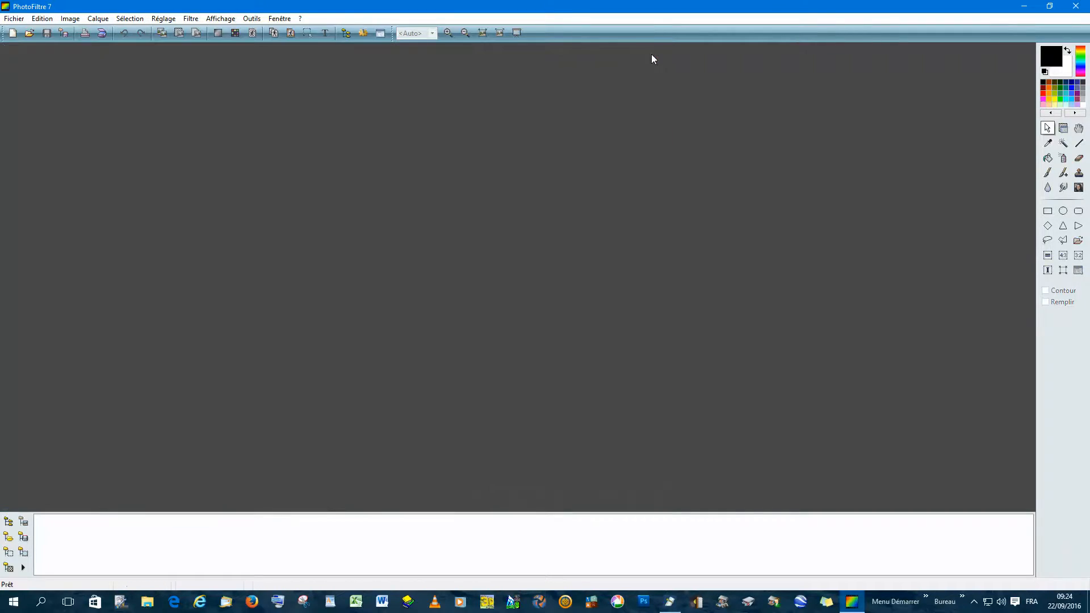
left_click(1076, 5)
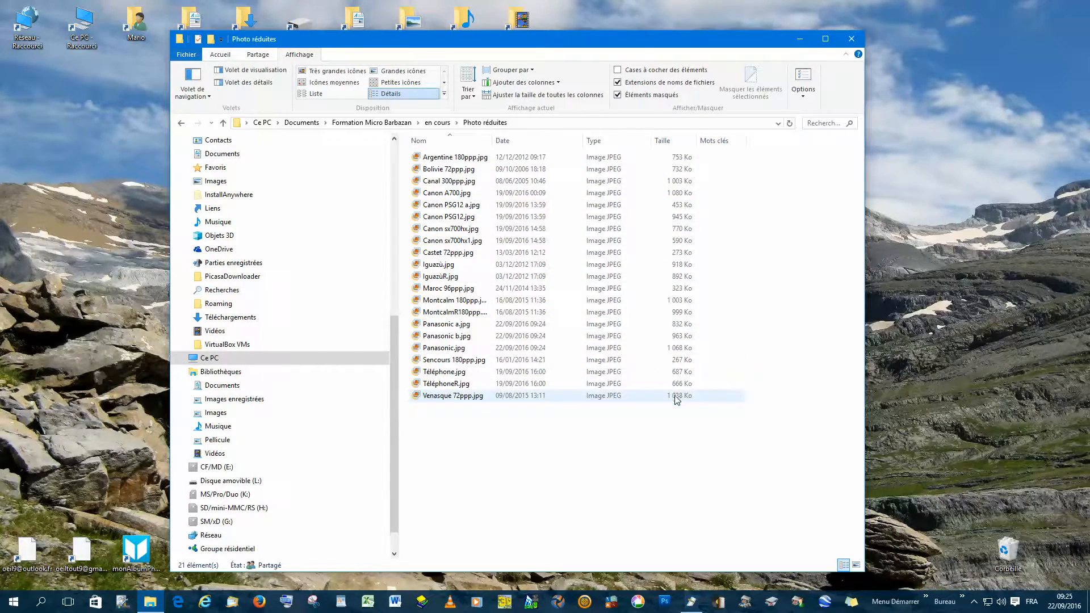
Step: Open Argentine 180ppp.jpg from the "Photo réduites" folder and check it at actual size, returning to the fitted view
double_click(446, 161)
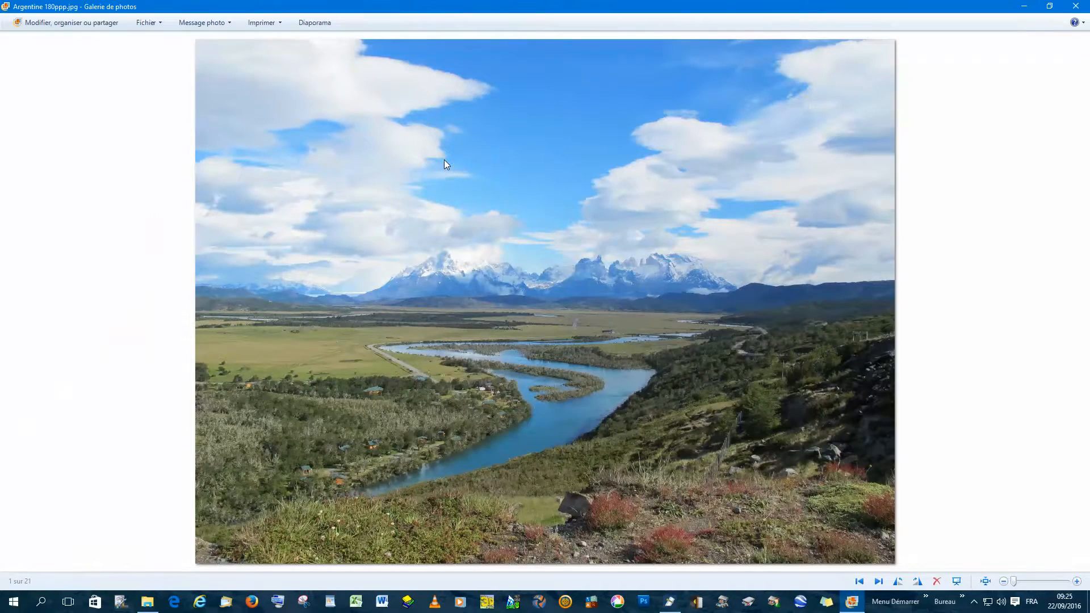
left_click(989, 584)
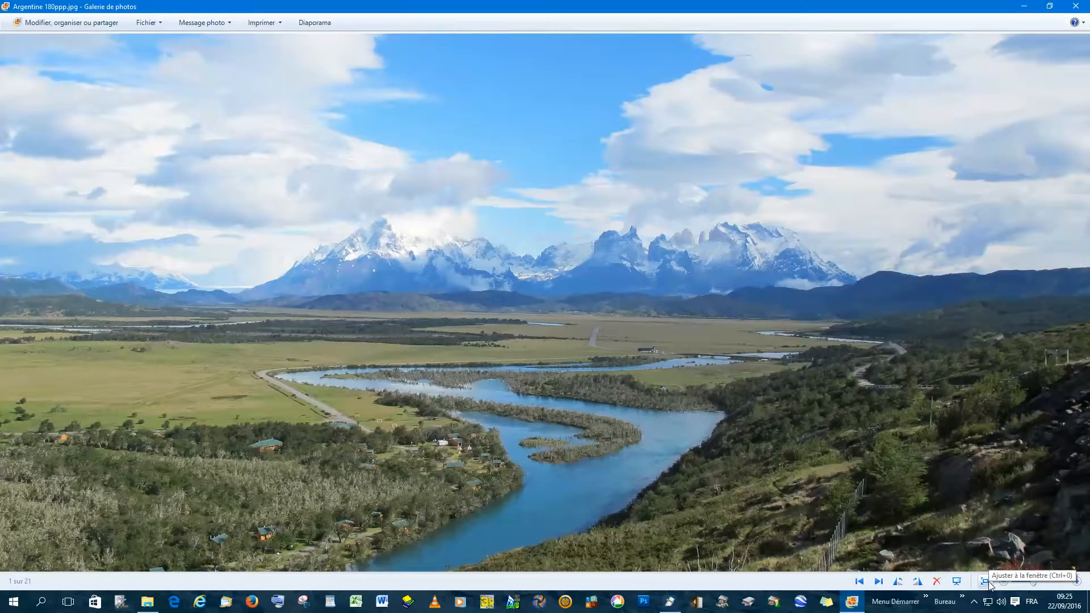
left_click(989, 584)
Step: Look through the following resized photos up to Maroc 96ppp.jpg, and close the photo viewer and the folder window
left_click(879, 582)
left_click(879, 582)
left_click(879, 581)
left_click(879, 581)
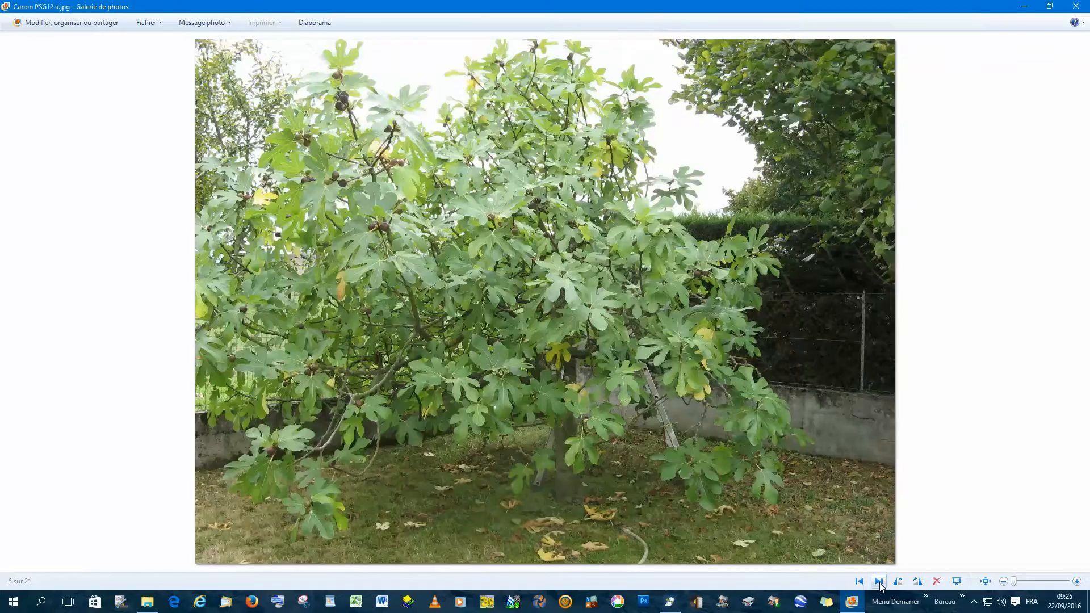
left_click(879, 581)
left_click(879, 582)
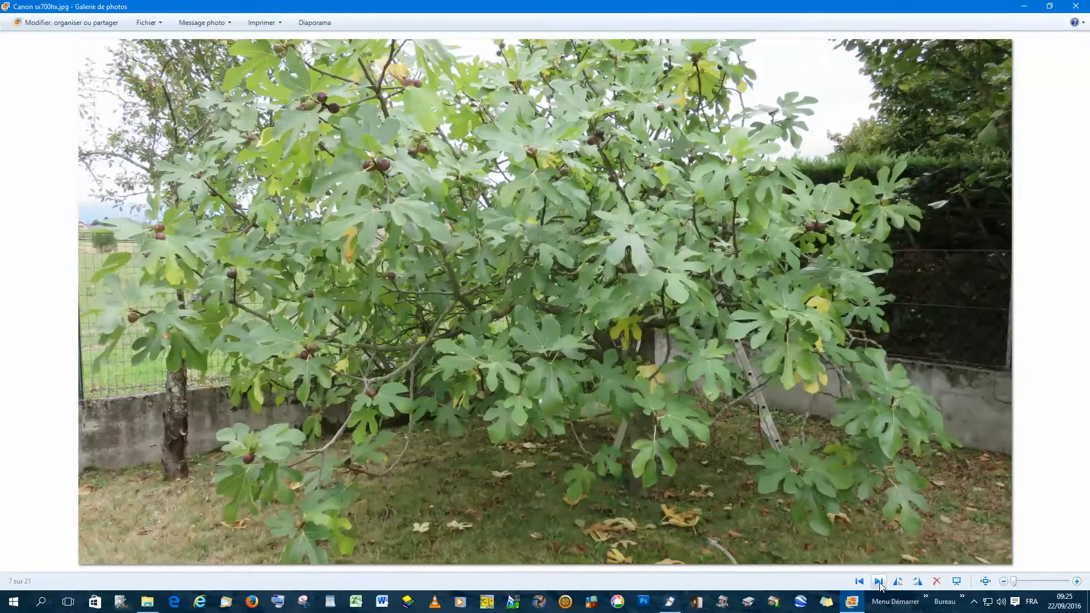
left_click(879, 582)
left_click(879, 581)
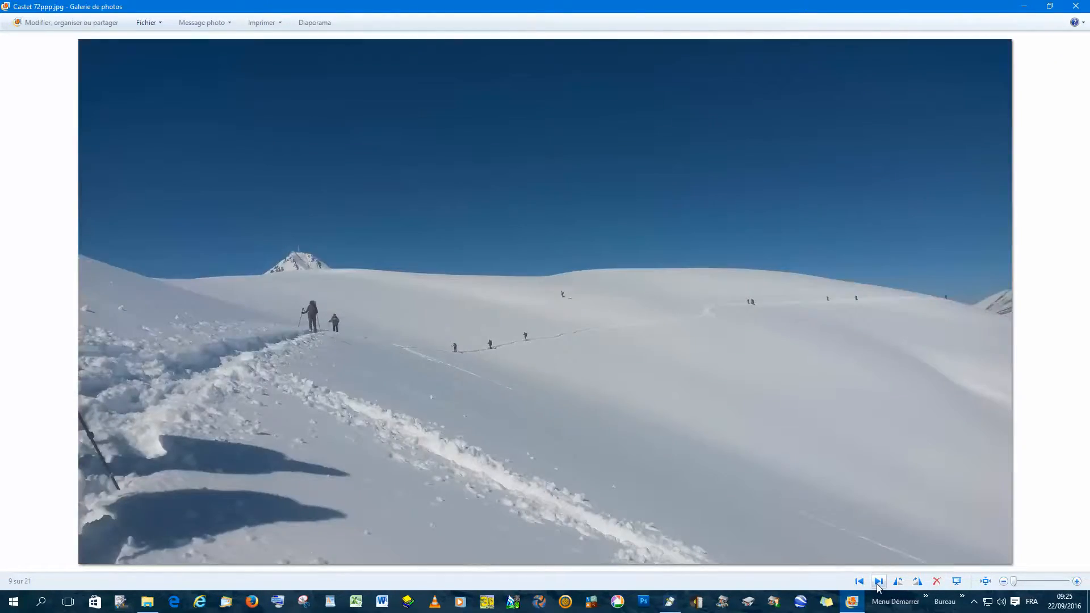
left_click(986, 582)
left_click(986, 582)
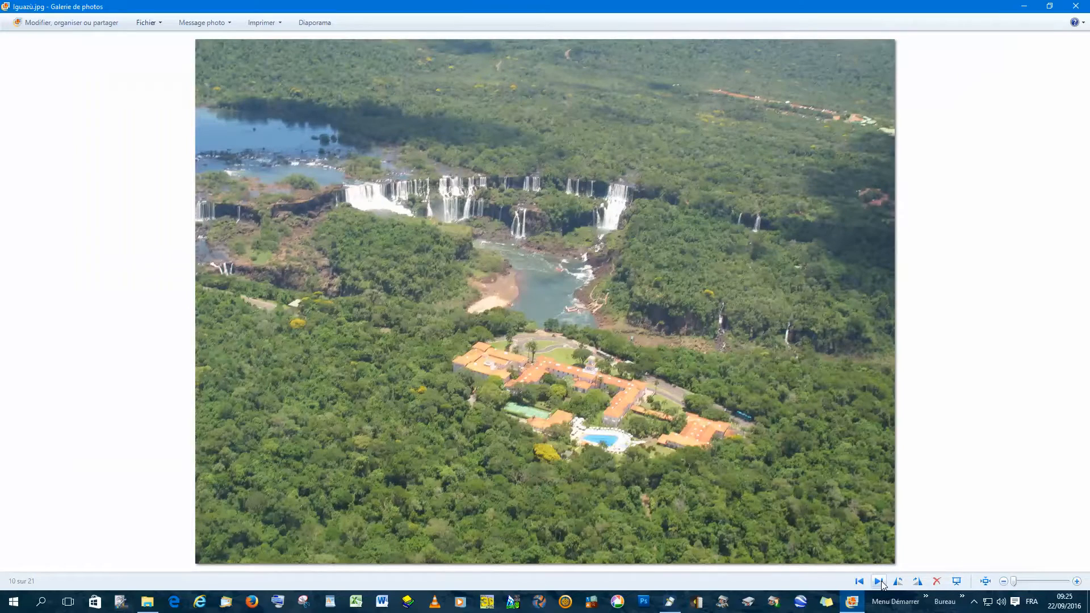
left_click(879, 582)
left_click(880, 582)
left_click(879, 582)
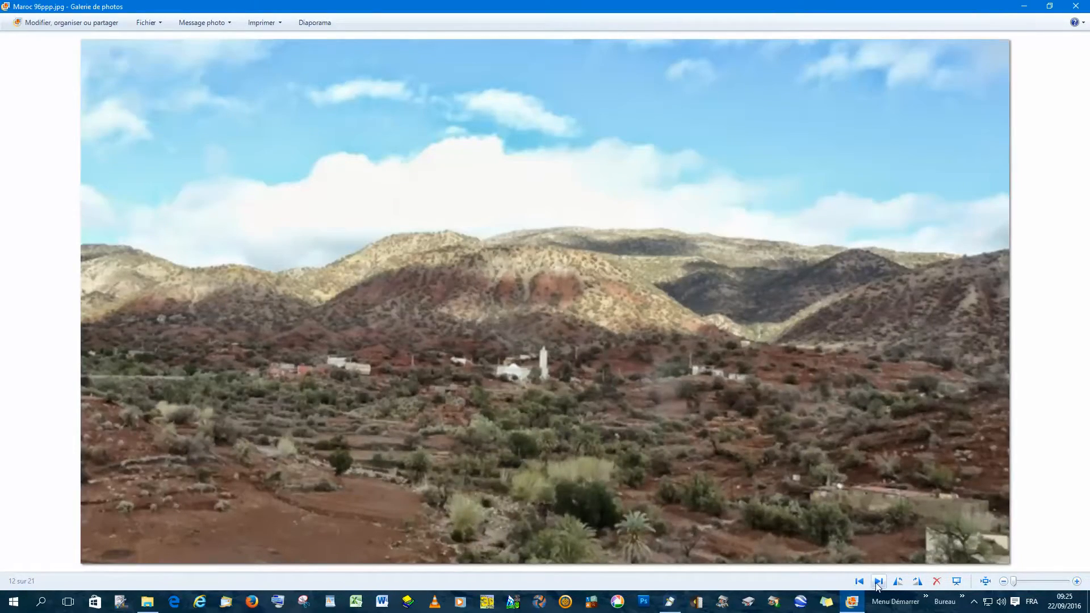
left_click(1076, 6)
left_click(848, 38)
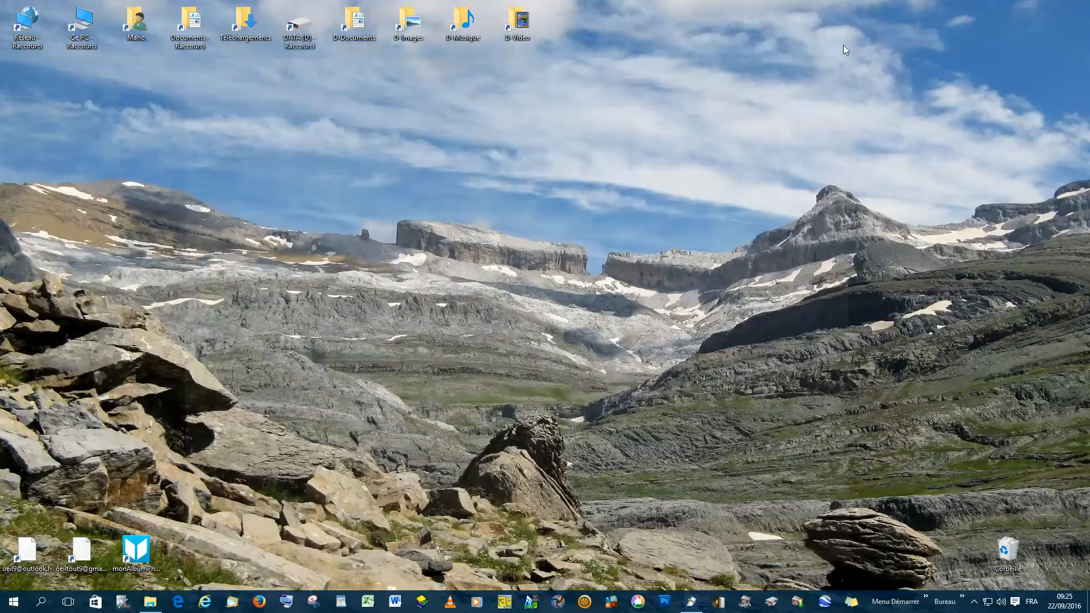